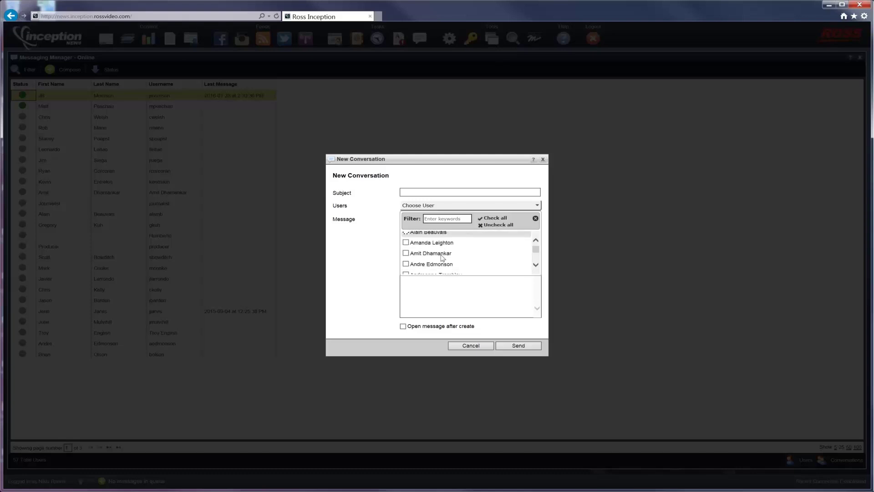
- Filter the user list for the recipient, select them and send the new conversation message "Can you take a look at the rundown?"
{"action": "scroll", "coordinate": [442, 257], "scroll_direction": "up", "scroll_amount": 4}
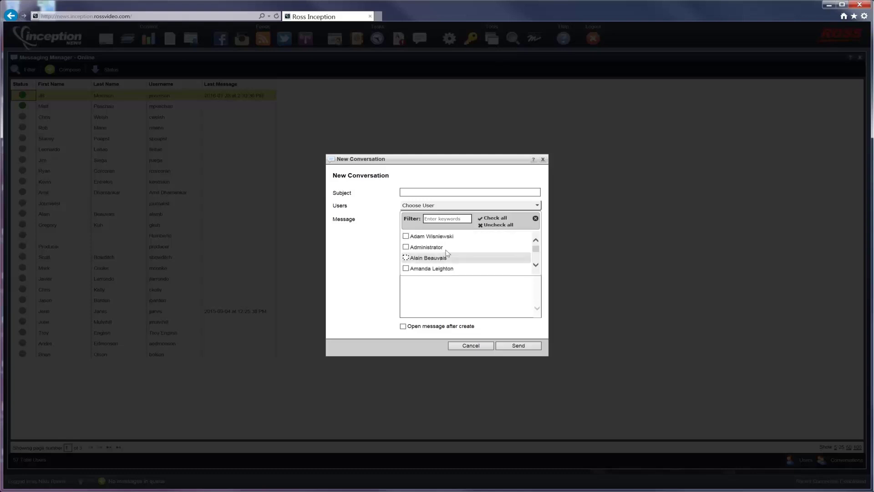
{"action": "left_click", "coordinate": [426, 219]}
{"action": "type", "text": "jb"}
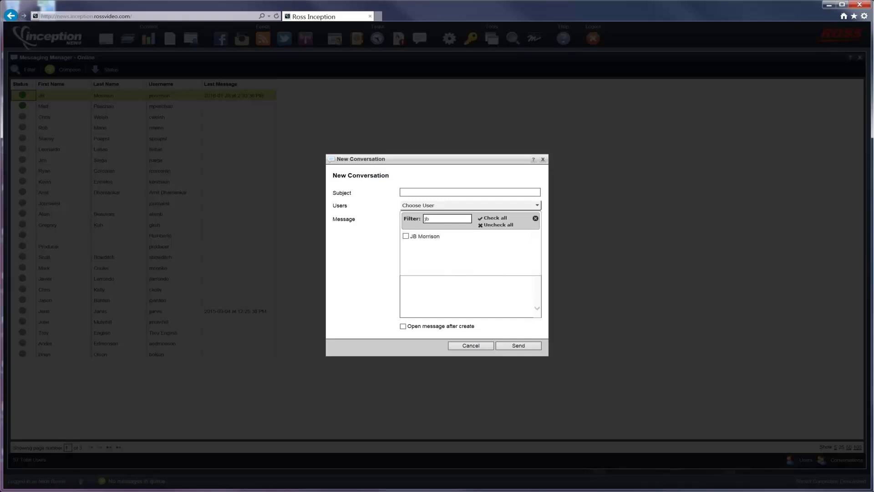
{"action": "left_click", "coordinate": [406, 236]}
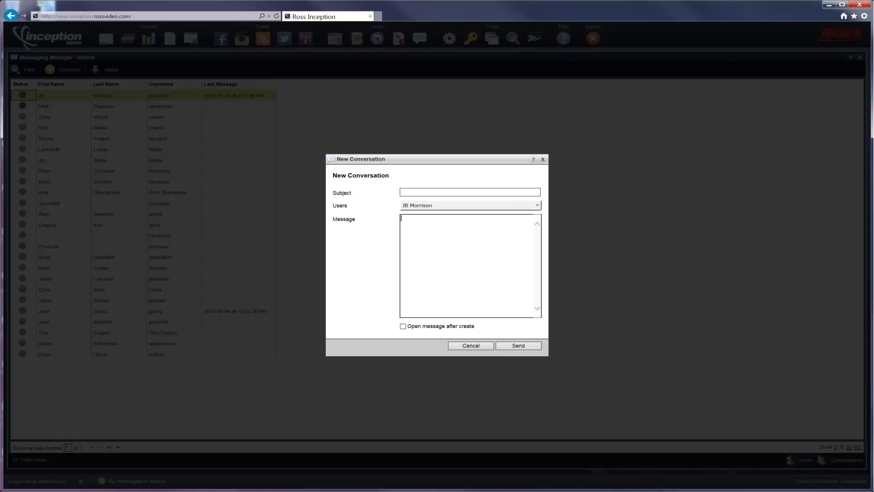
{"action": "type", "text": "Can you take a look at the rundown?"}
{"action": "left_click", "coordinate": [531, 346]}
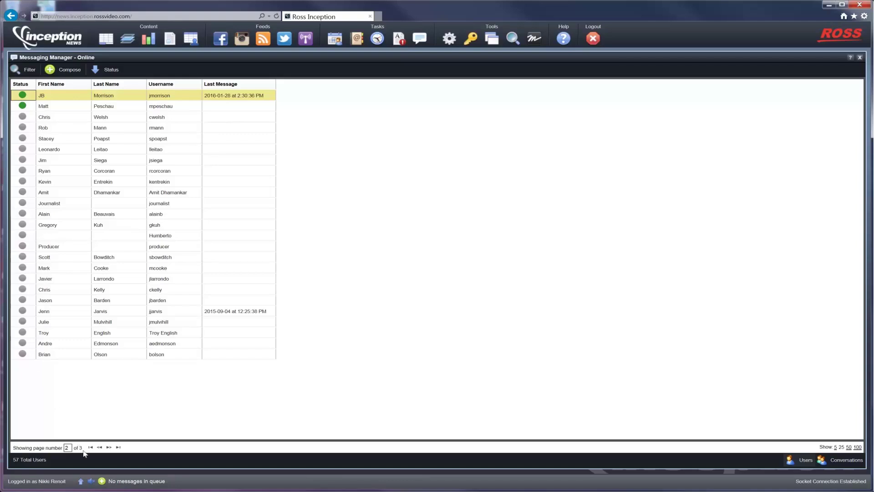
- Page through the remaining messaging users, and open the newest conversation from the conversations list
{"action": "left_click", "coordinate": [109, 447]}
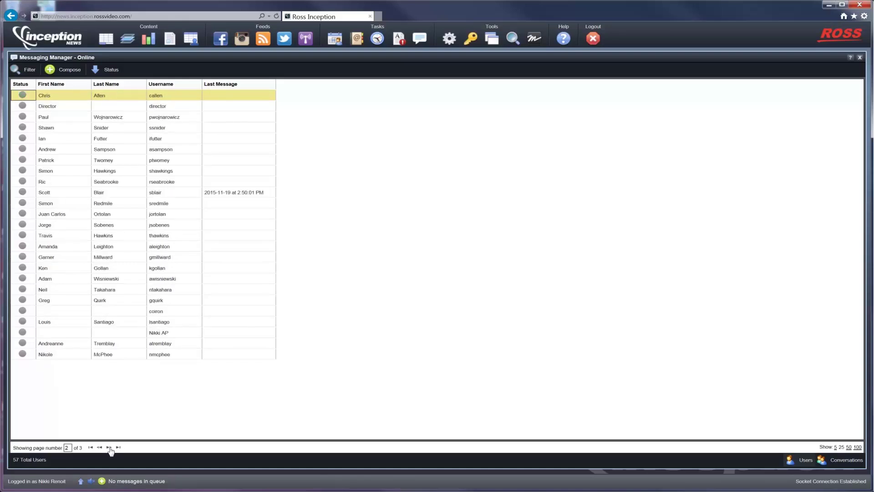
{"action": "left_click", "coordinate": [109, 448]}
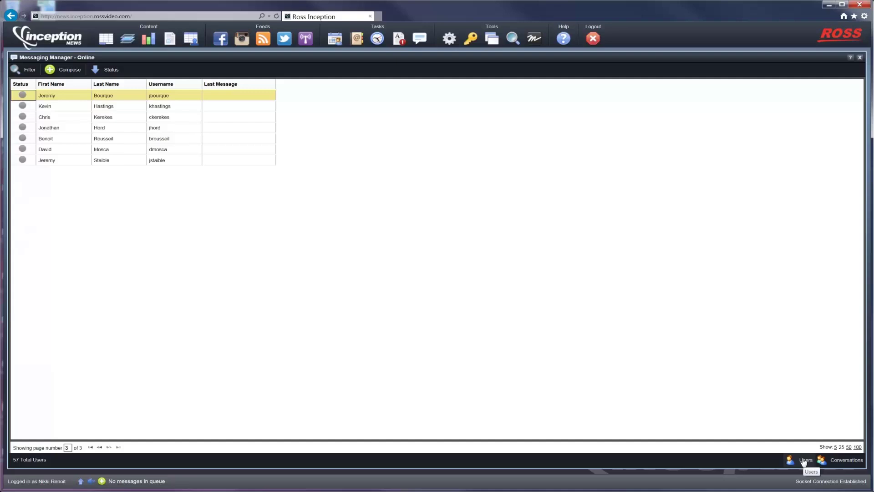
{"action": "left_click", "coordinate": [841, 460]}
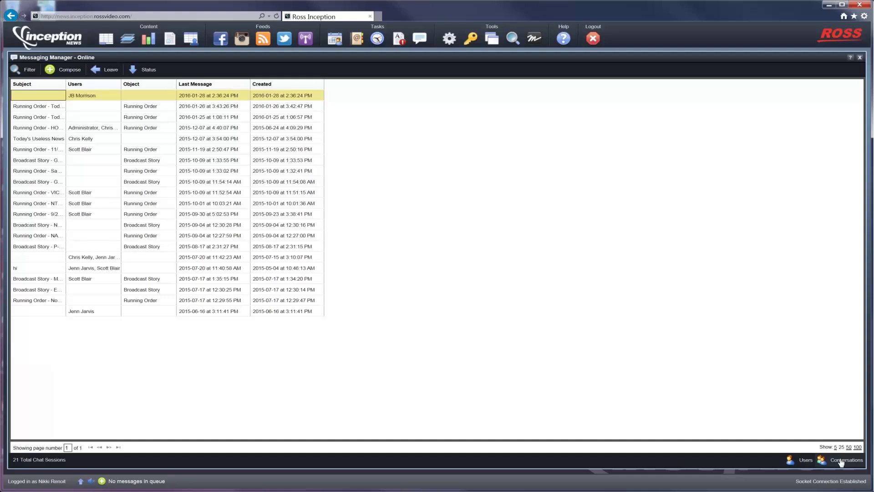
{"action": "double_click", "coordinate": [48, 96]}
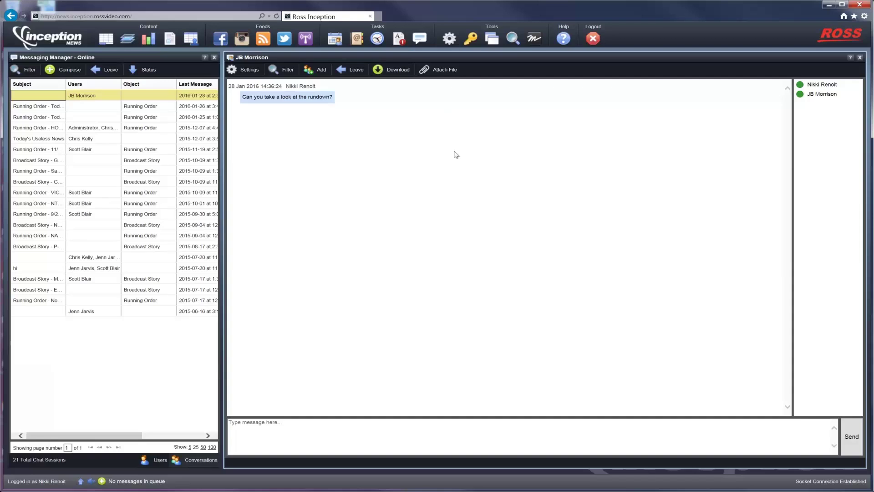
- Examine the conversation's subject setting and its message filter options, including filtering by user
{"action": "left_click", "coordinate": [250, 69]}
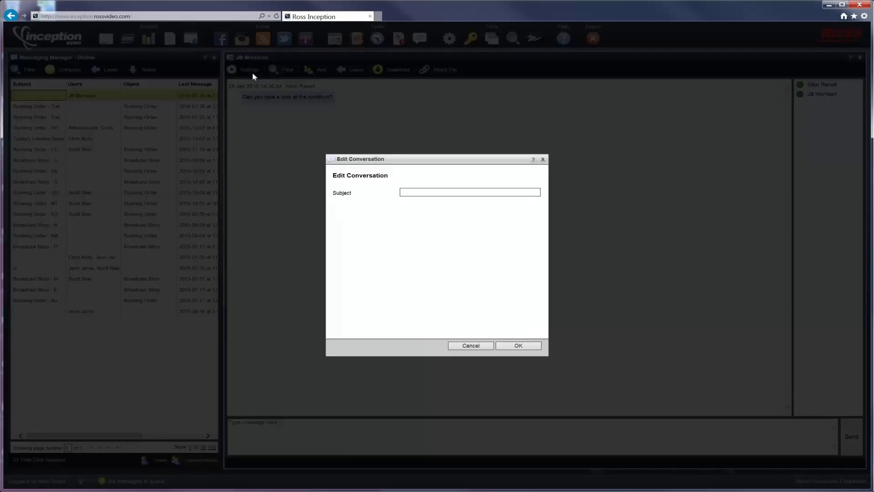
{"action": "left_click", "coordinate": [543, 159]}
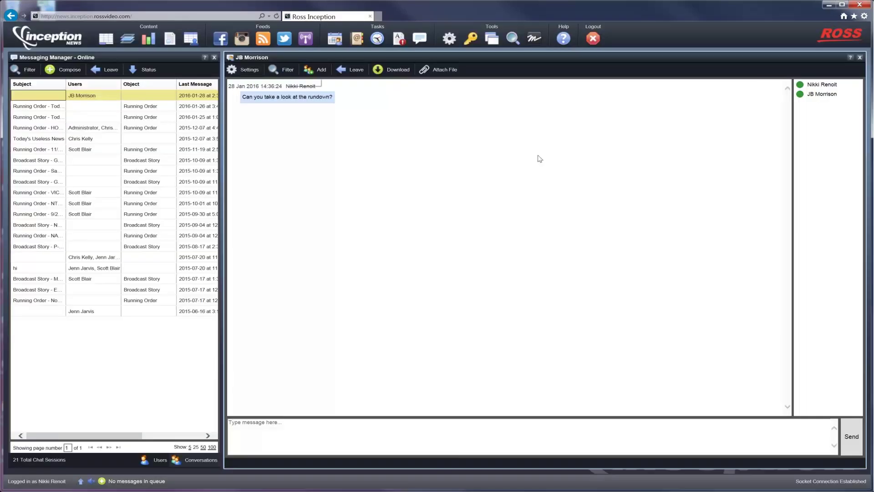
{"action": "left_click", "coordinate": [287, 71]}
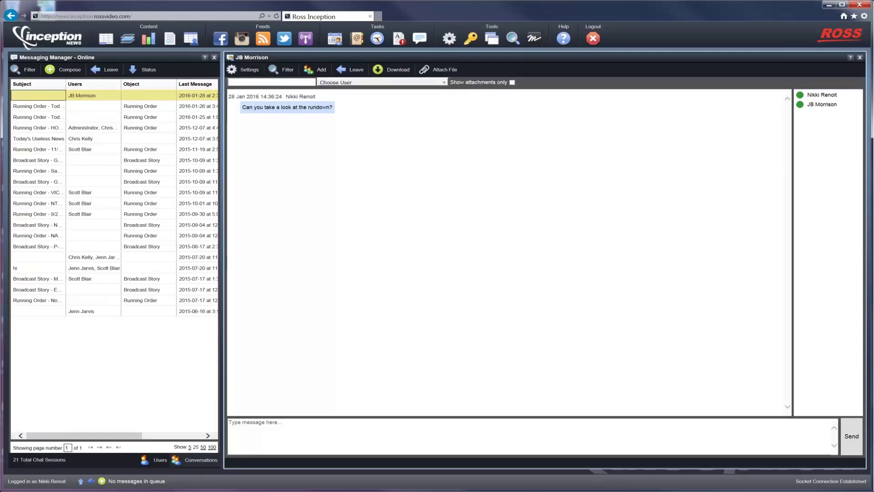
{"action": "left_click", "coordinate": [354, 82]}
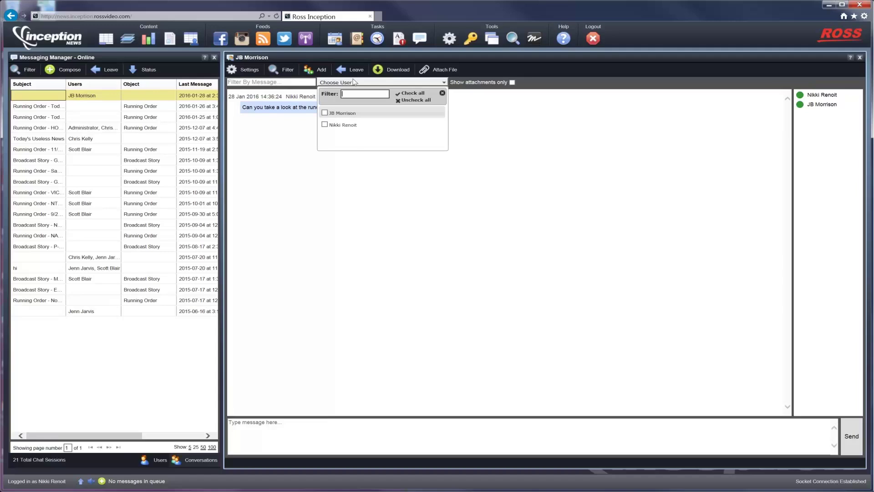
{"action": "left_click", "coordinate": [355, 82]}
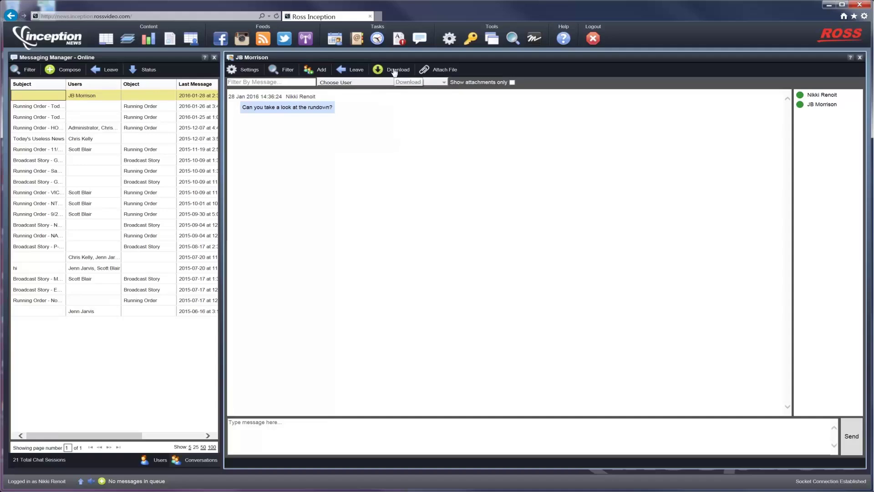
- Attach Health Image.jpg from the Sample Pictures folder to the conversation
{"action": "left_click", "coordinate": [436, 70]}
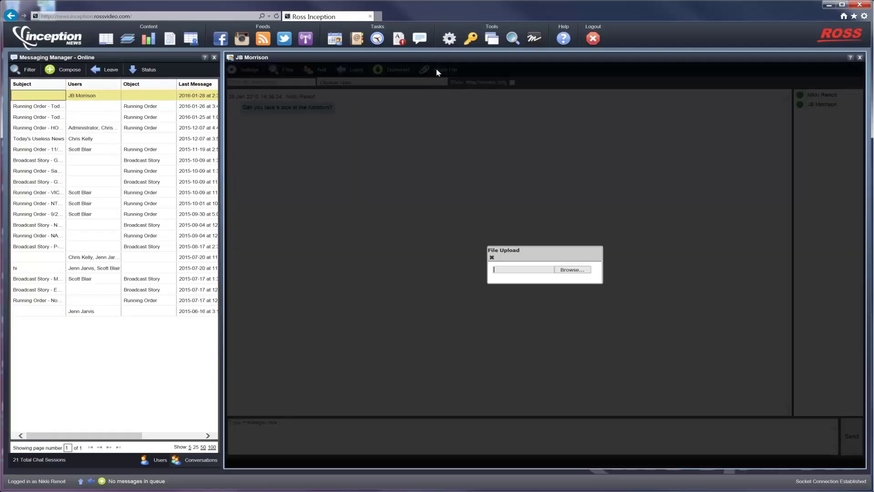
{"action": "left_click", "coordinate": [564, 271]}
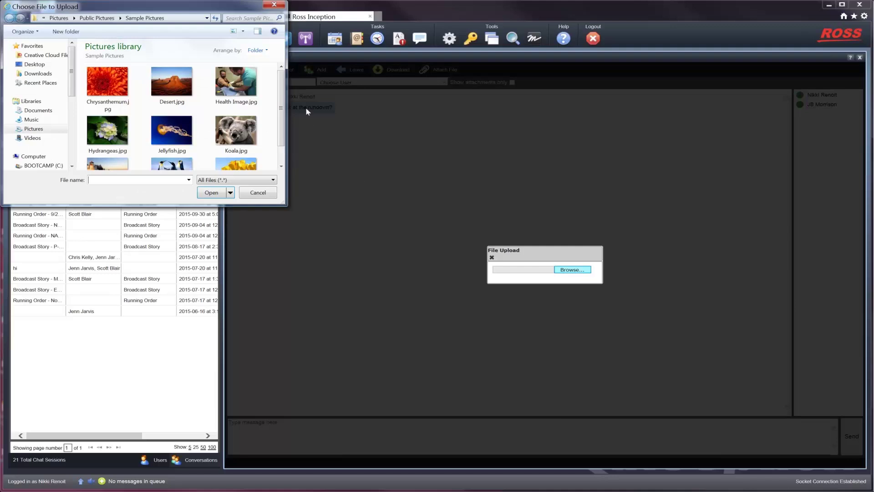
{"action": "left_click_drag", "start_coordinate": [282, 93], "coordinate": [286, 112]}
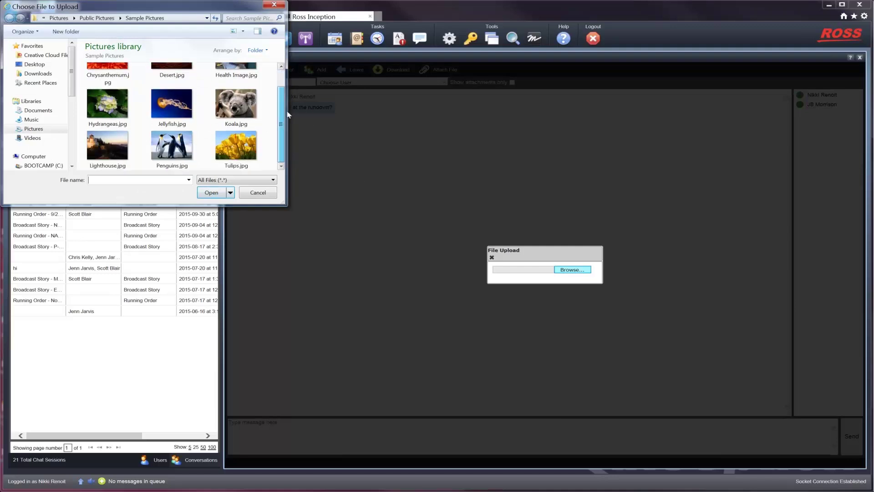
{"action": "left_click", "coordinate": [238, 75]}
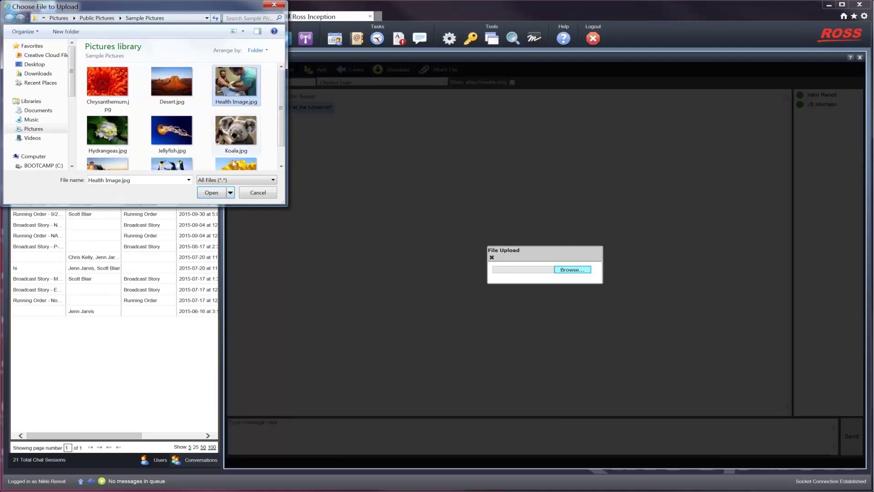
{"action": "left_click", "coordinate": [211, 192]}
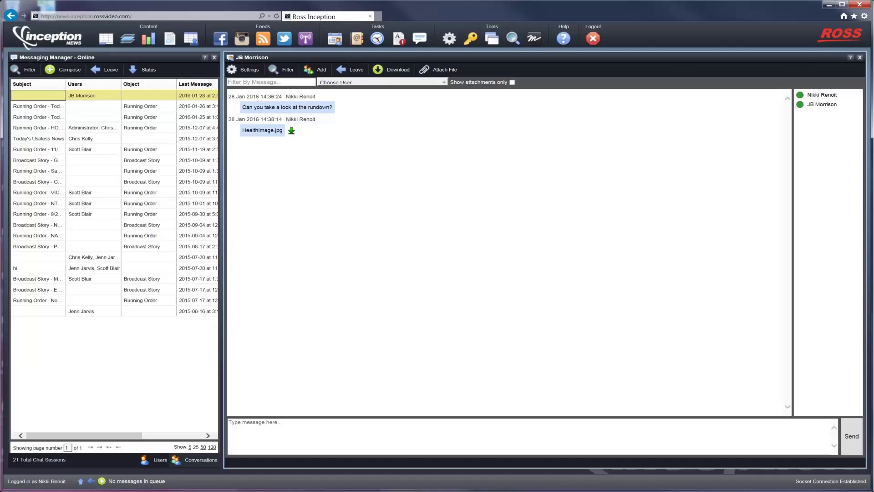
- Close the conversation and the Messaging Manager, and open the Today's 6p Show running order maximized
{"action": "left_click", "coordinate": [860, 58]}
{"action": "left_click", "coordinate": [860, 58]}
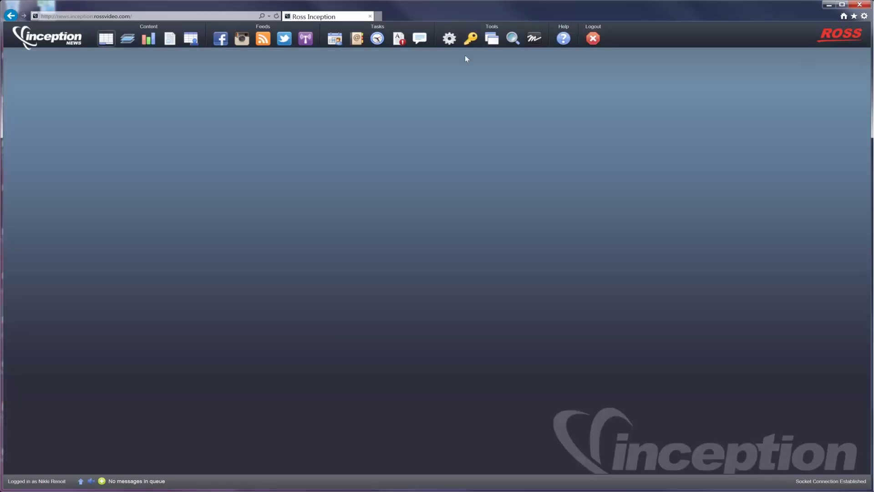
{"action": "left_click", "coordinate": [109, 40]}
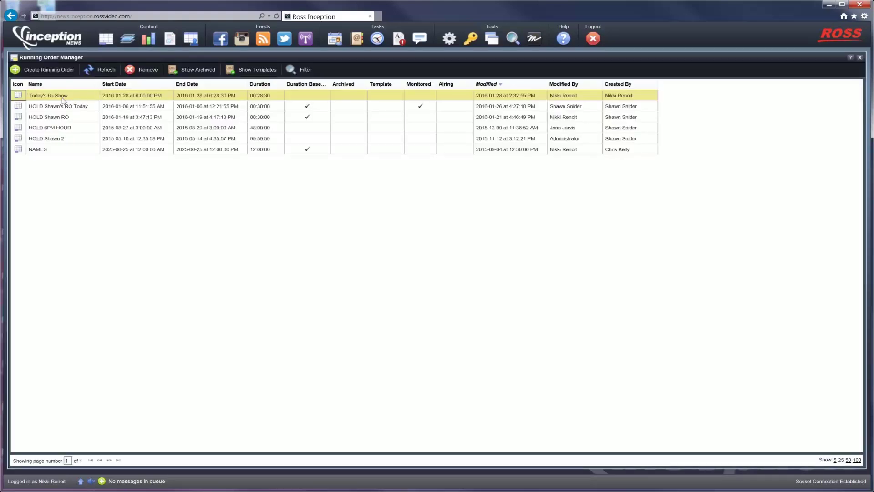
{"action": "double_click", "coordinate": [62, 97]}
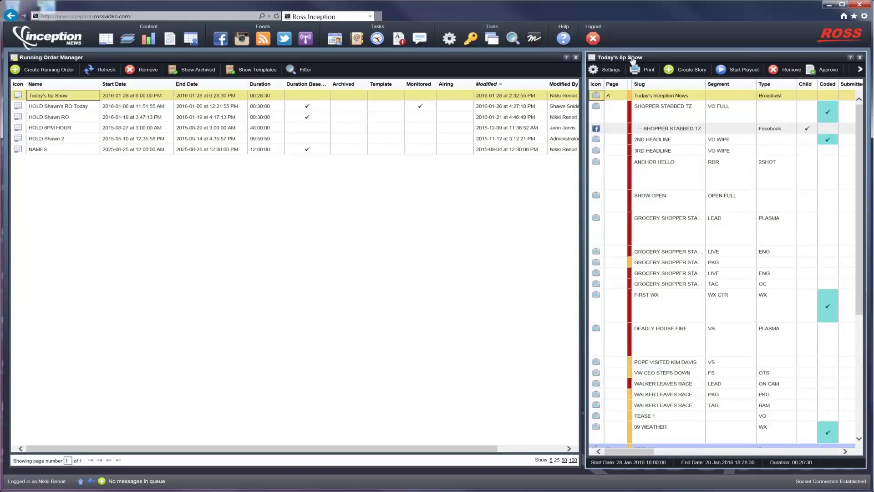
{"action": "double_click", "coordinate": [633, 59]}
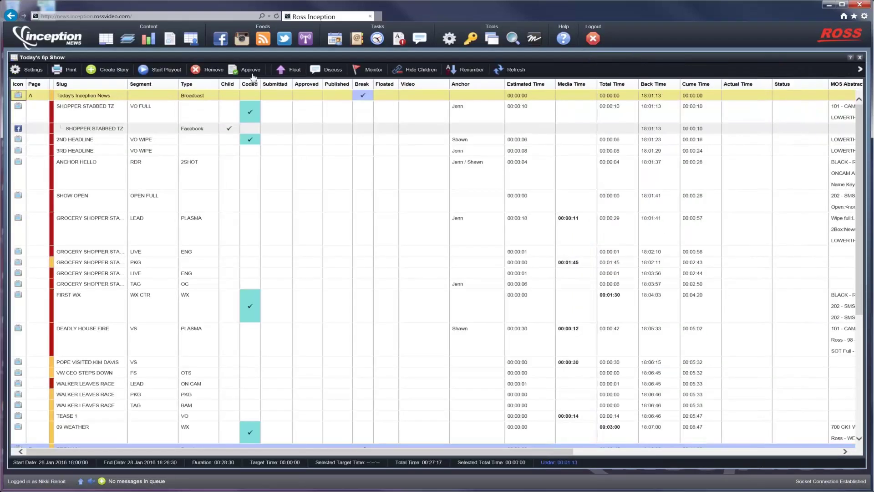
- Join the running order's discussion, post "We chose not to speak to the victim for the lead story." and close the Running Order Manager
{"action": "left_click", "coordinate": [90, 71]}
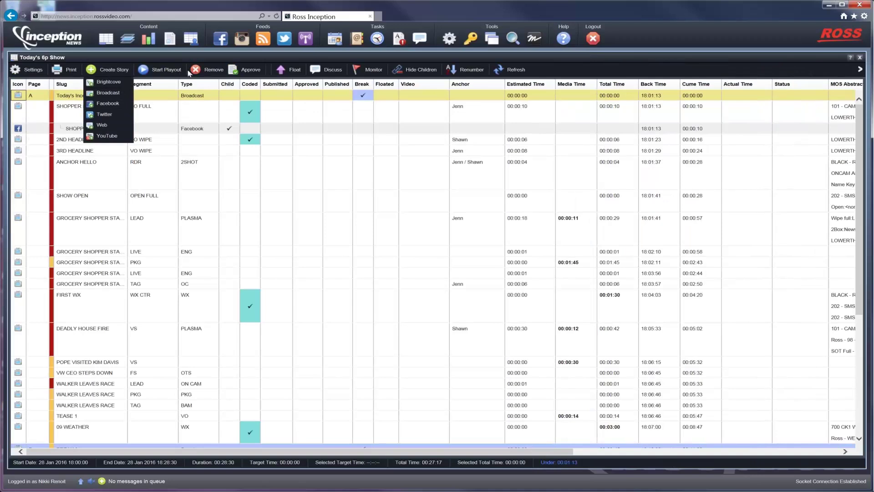
{"action": "left_click", "coordinate": [320, 72]}
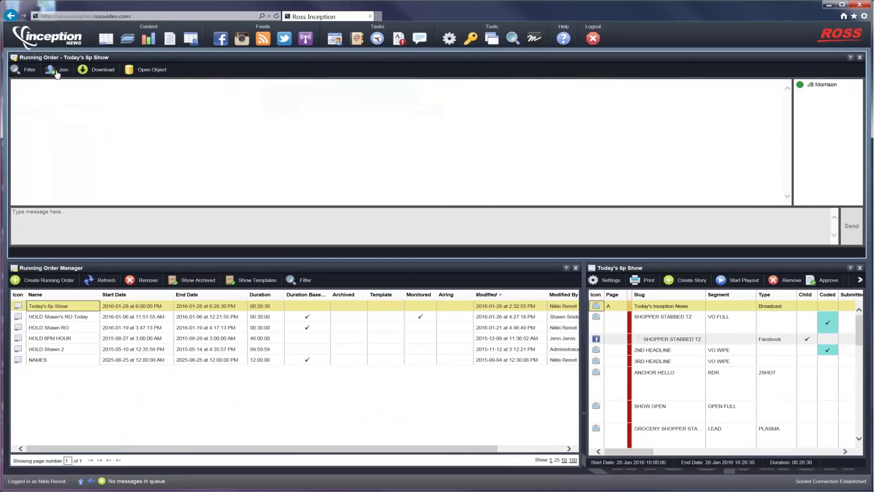
{"action": "left_click", "coordinate": [56, 73]}
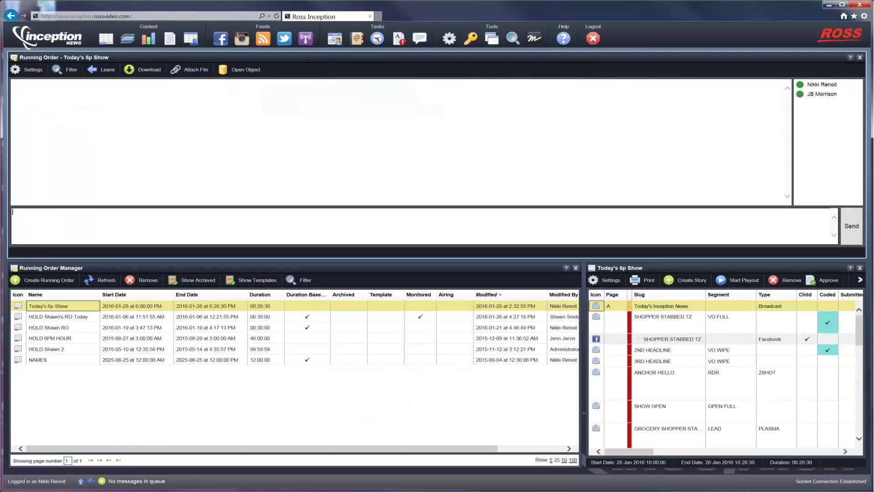
{"action": "type", "text": "We chose not to speak to the victim for the lead story"}
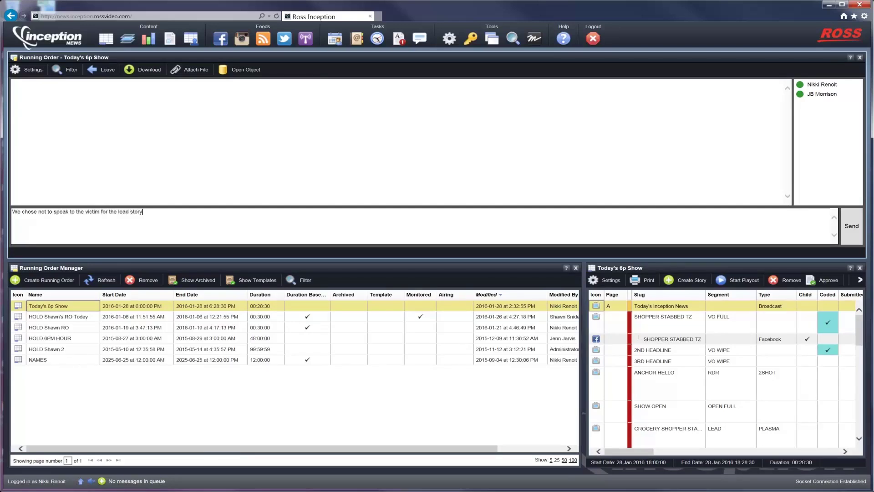
{"action": "type", "text": "."}
{"action": "key", "text": "Return"}
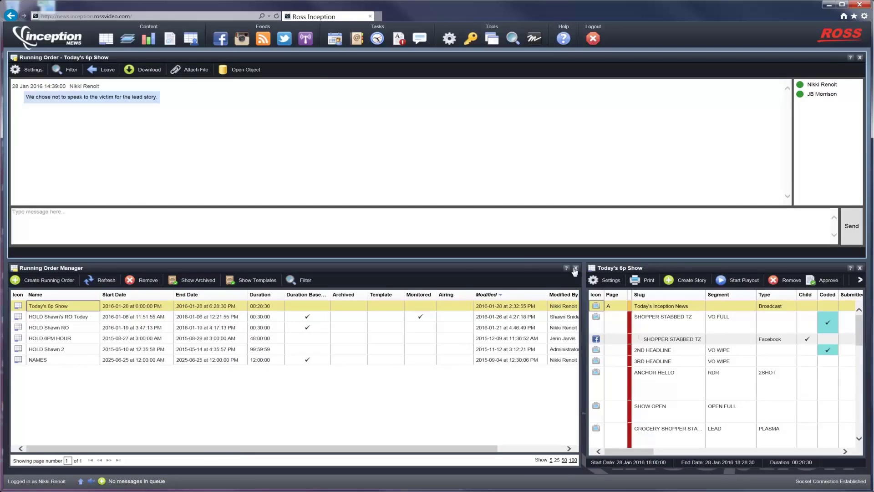
{"action": "left_click", "coordinate": [575, 268]}
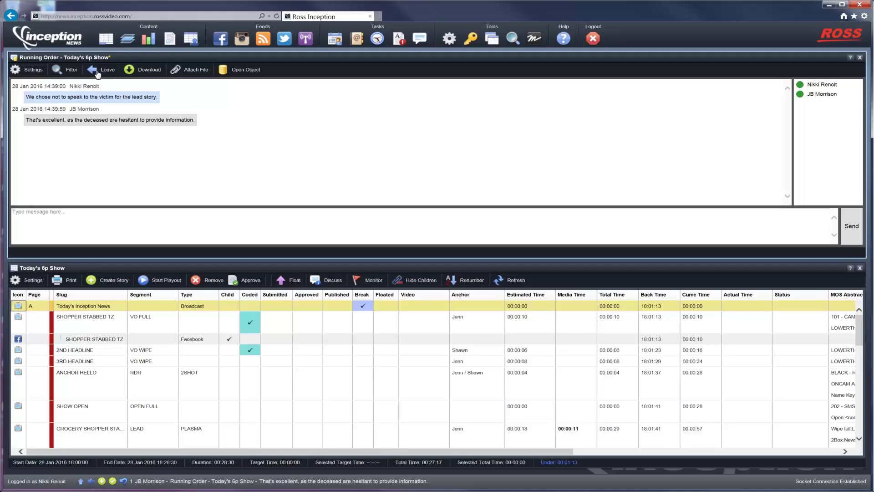
- Close the discussion and reopen it from the queued reply, and close the running order and reopen it from the discussion
{"action": "left_click", "coordinate": [860, 58]}
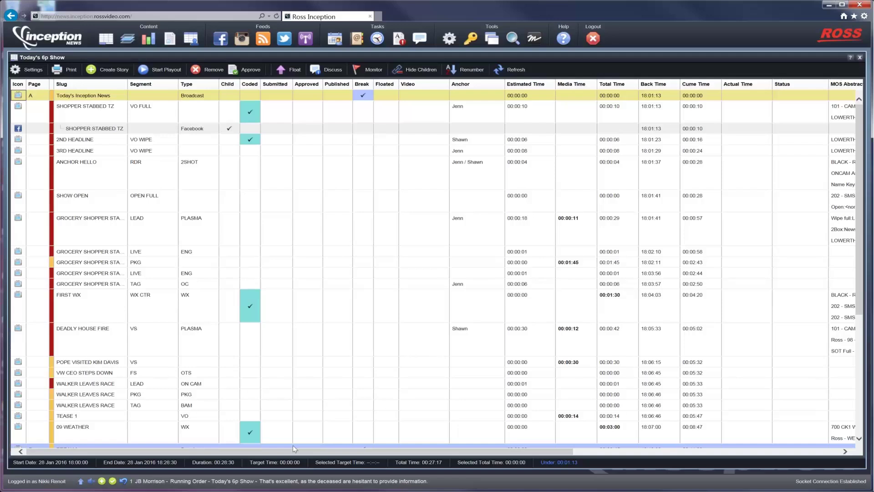
{"action": "left_click", "coordinate": [208, 485]}
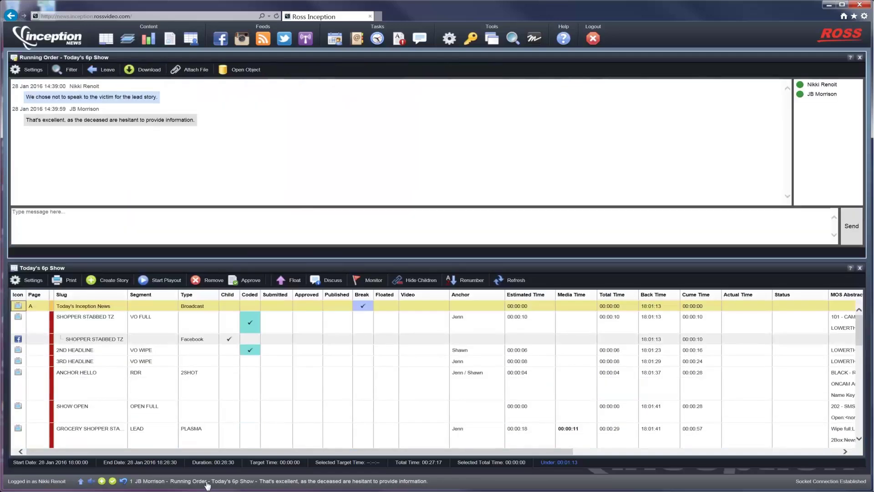
{"action": "left_click", "coordinate": [860, 268]}
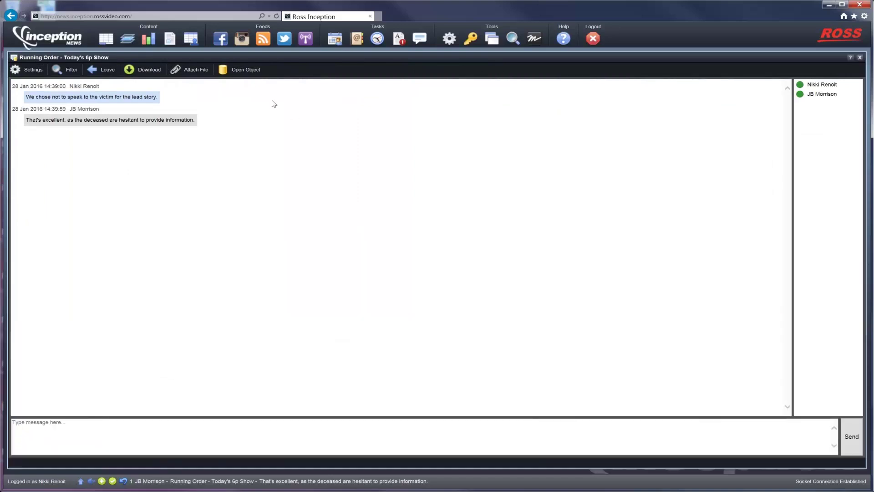
{"action": "left_click", "coordinate": [234, 71]}
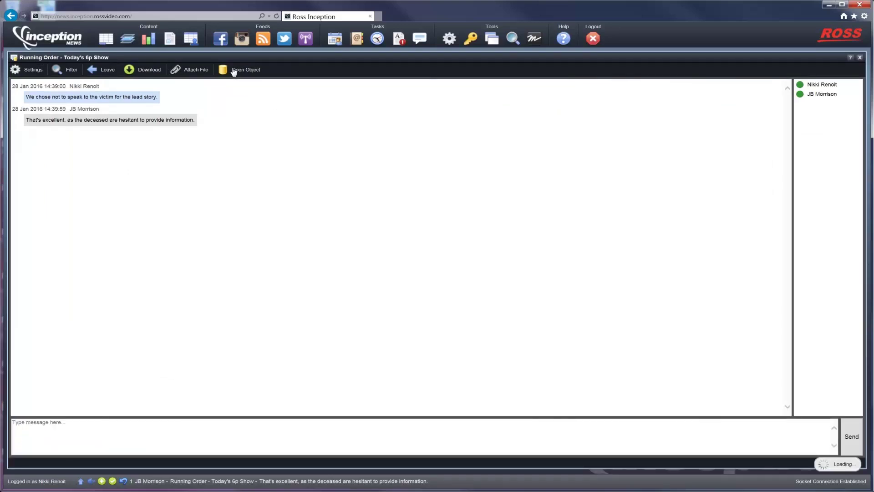